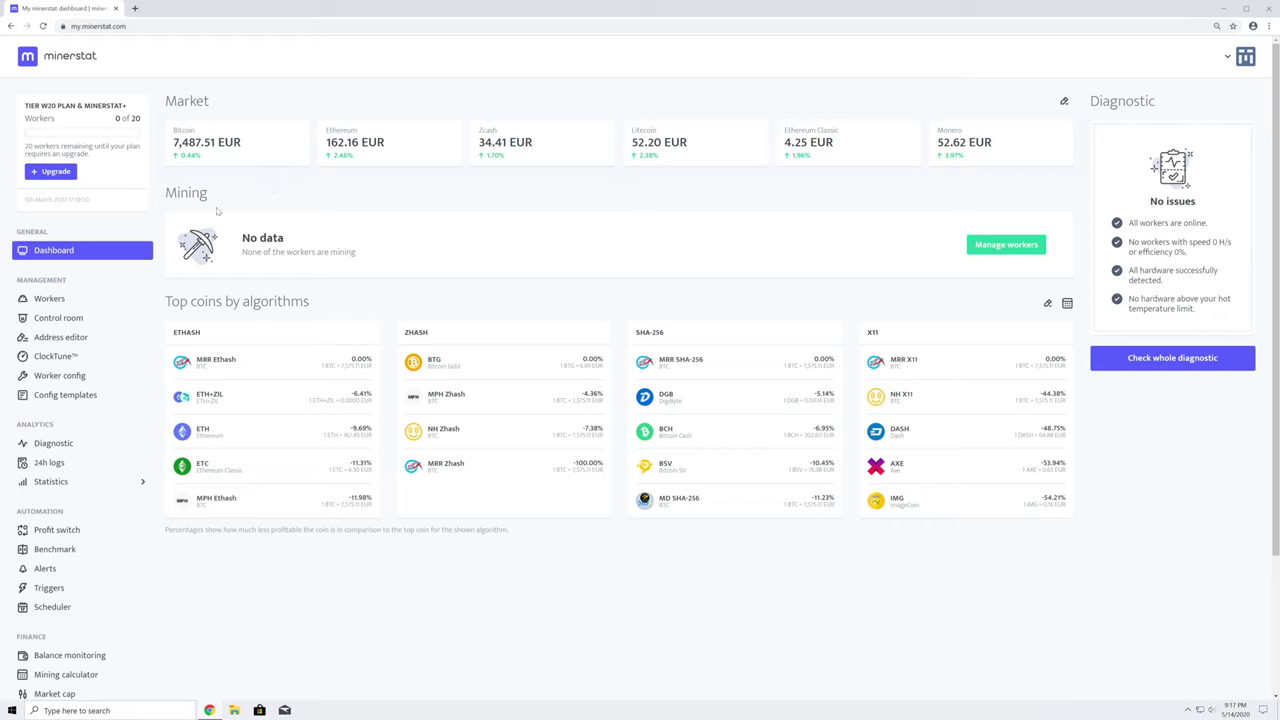
Start adding a first worker in the Workers section and name it Rig-001
left_click(72, 297)
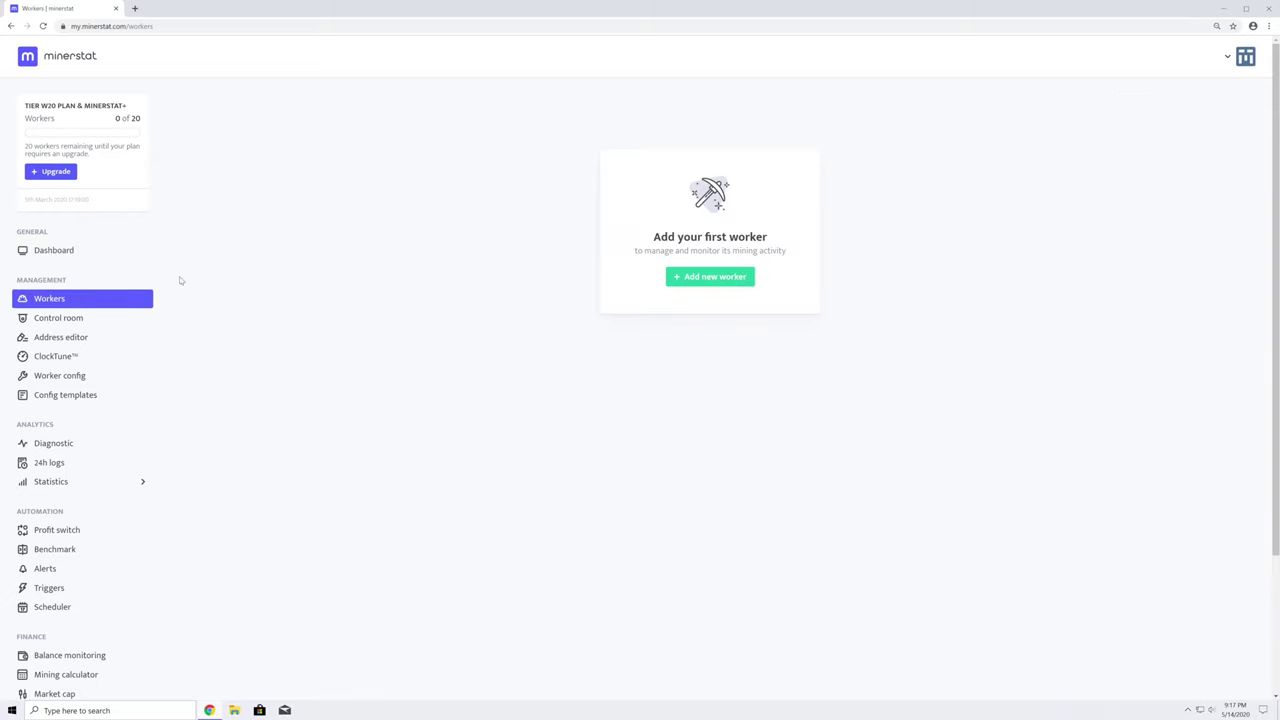
left_click(721, 277)
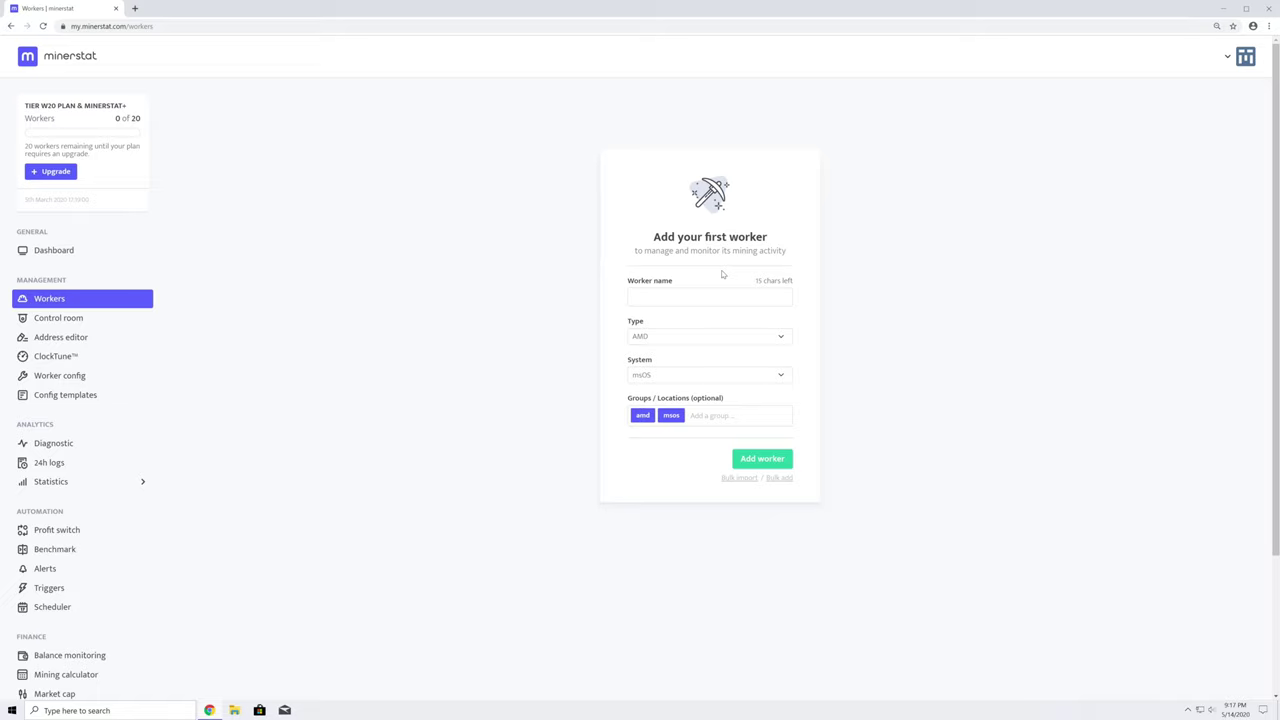
left_click(656, 295)
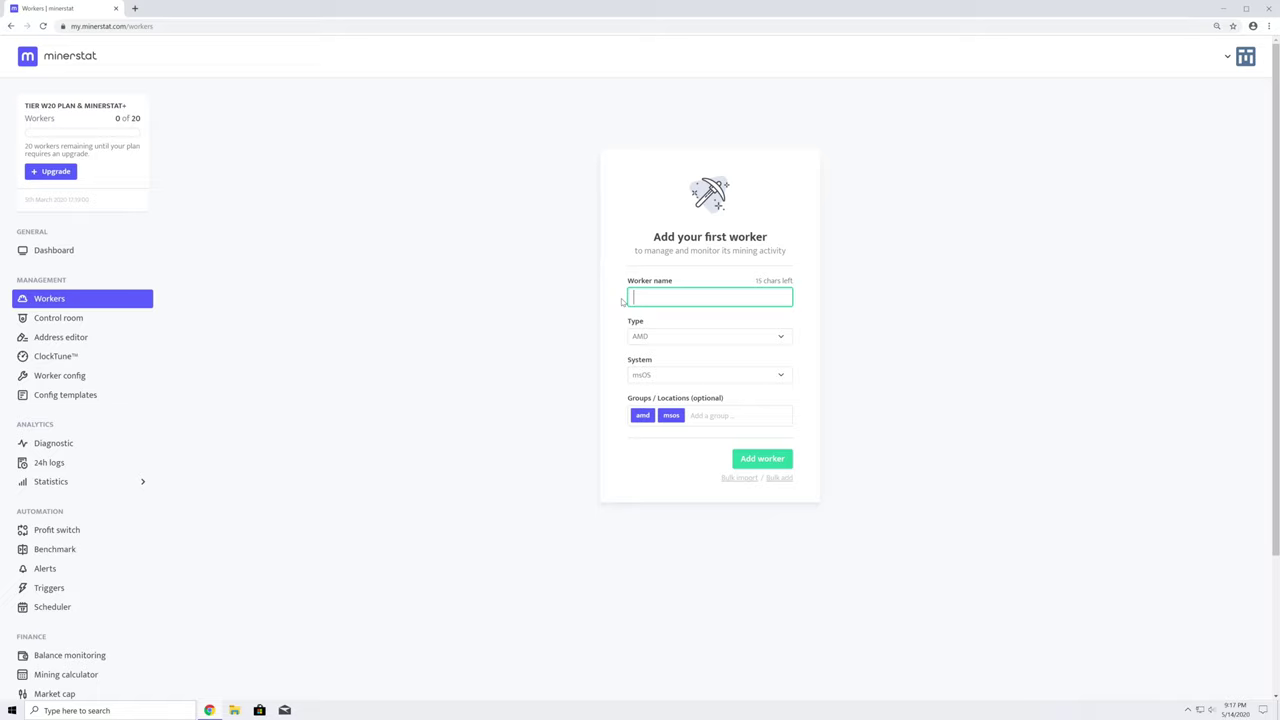
type("Rig-001")
Set the new worker's type to AMD and its system to msOS
left_click(677, 337)
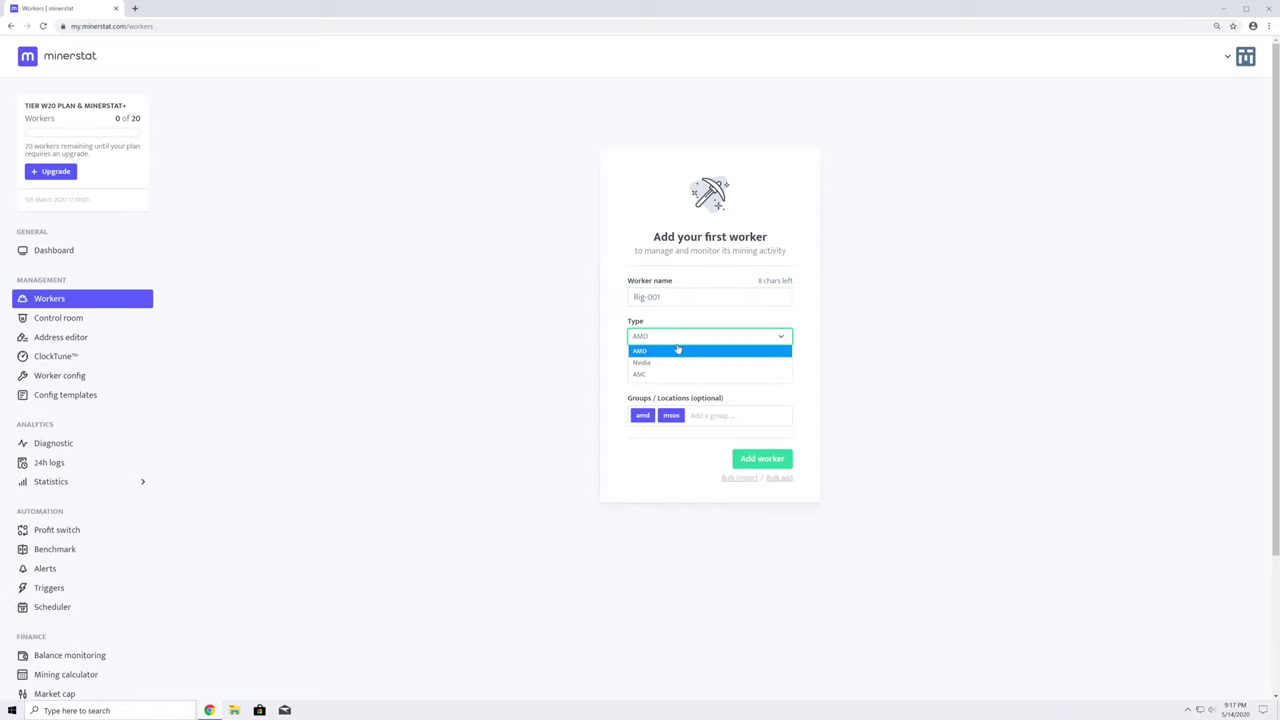
left_click(678, 352)
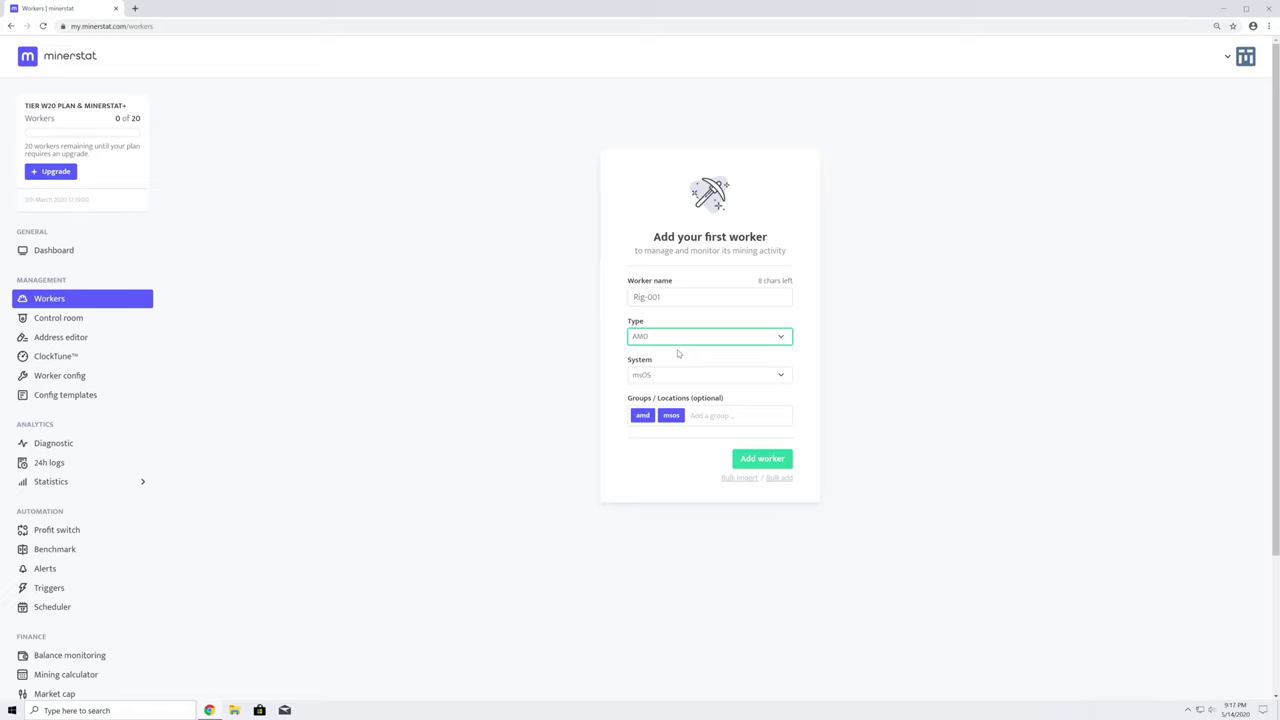
left_click(677, 375)
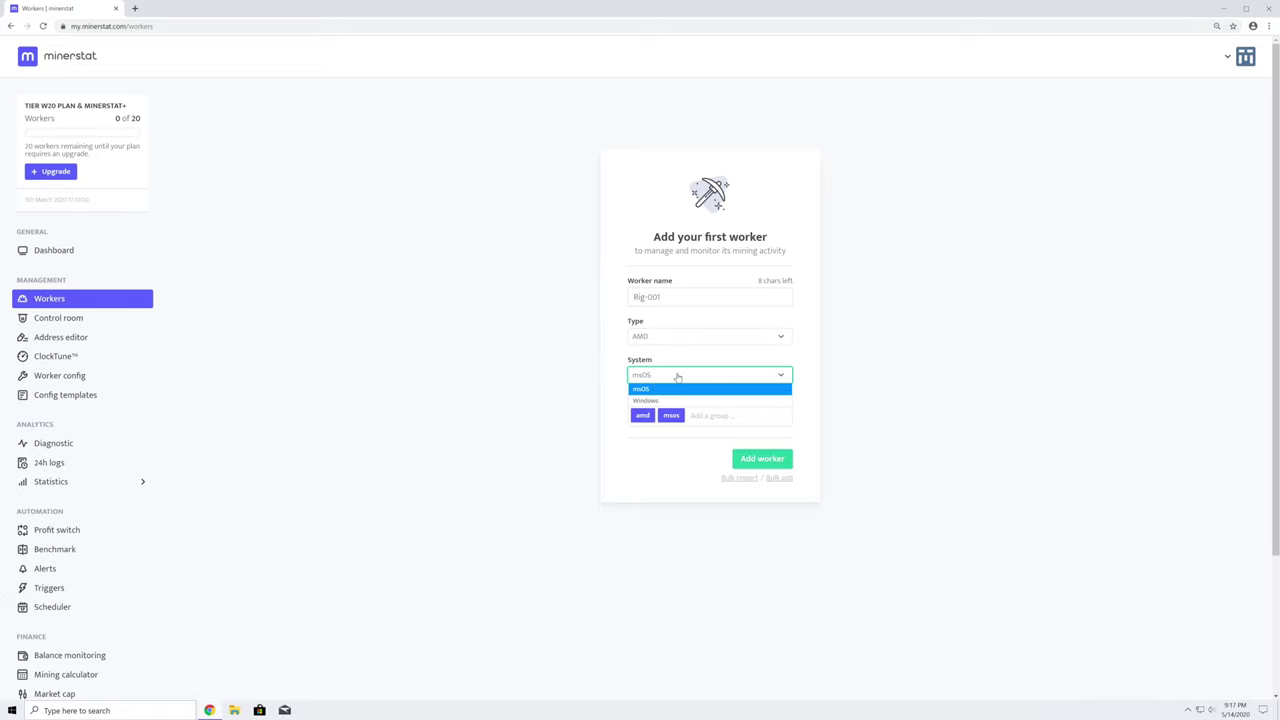
left_click(677, 389)
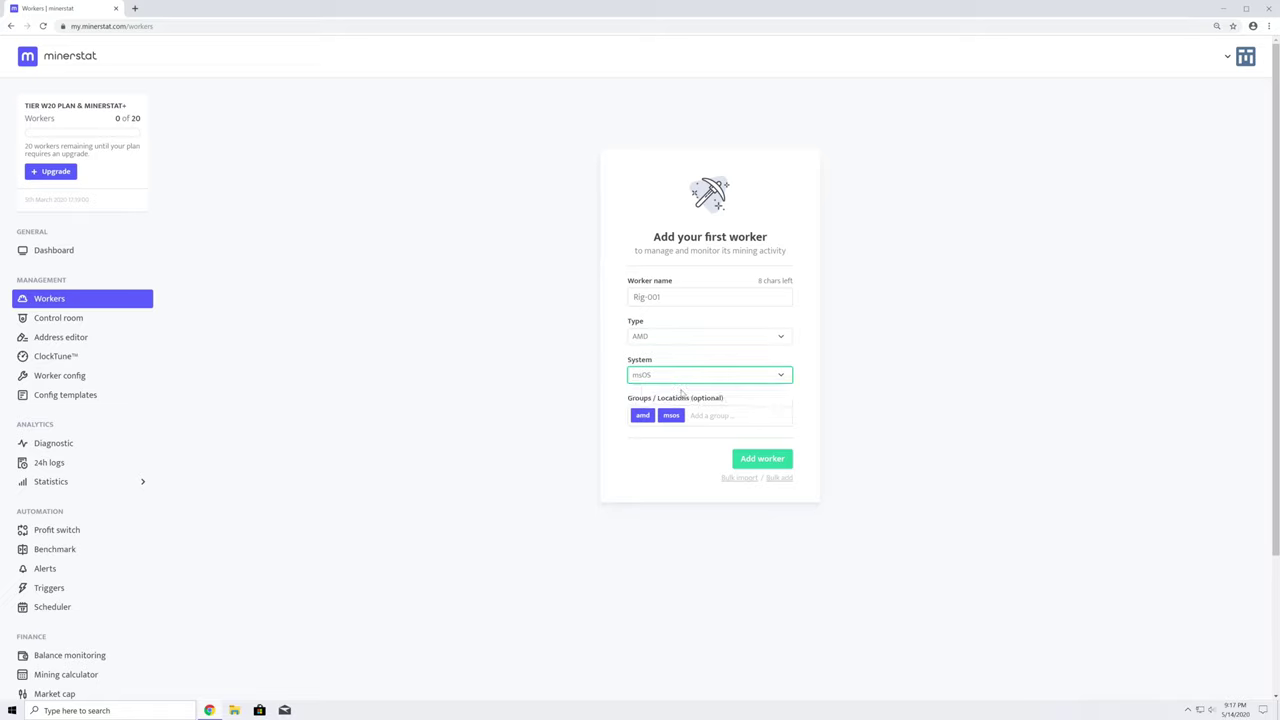
Add the group rx580 to the worker and create it
left_click(700, 413)
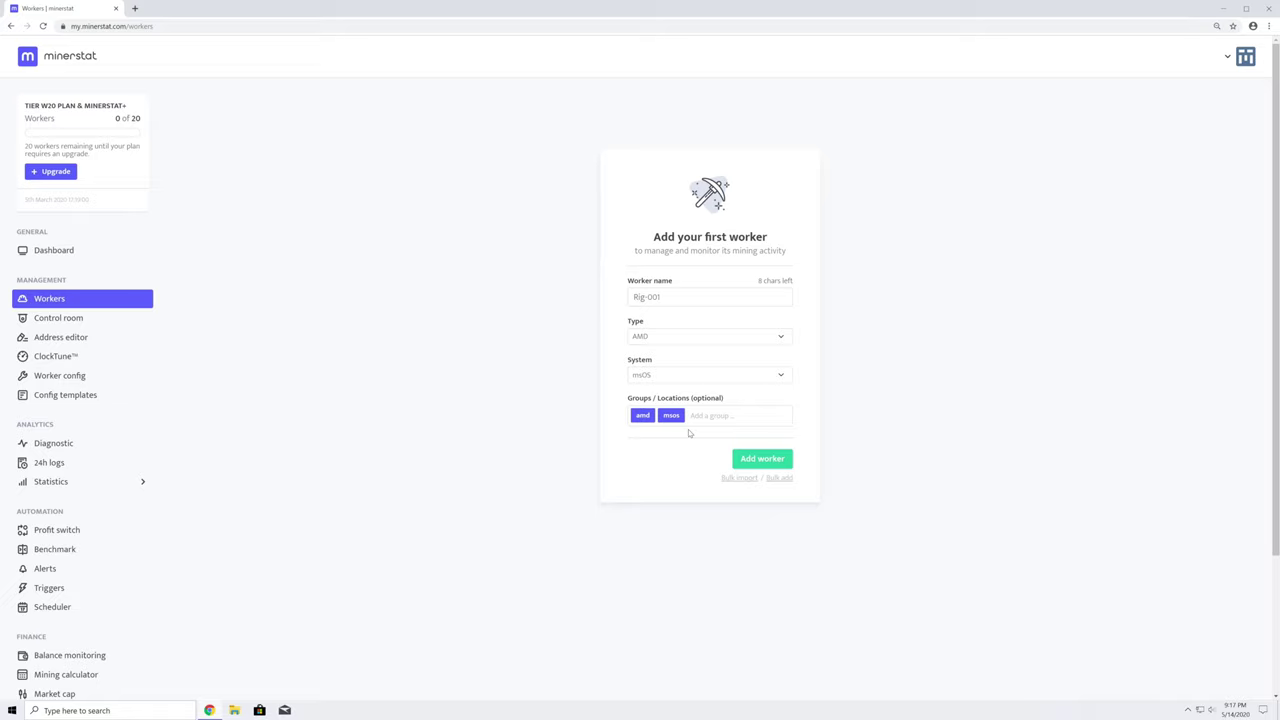
type("rx580")
key("Return")
left_click(757, 460)
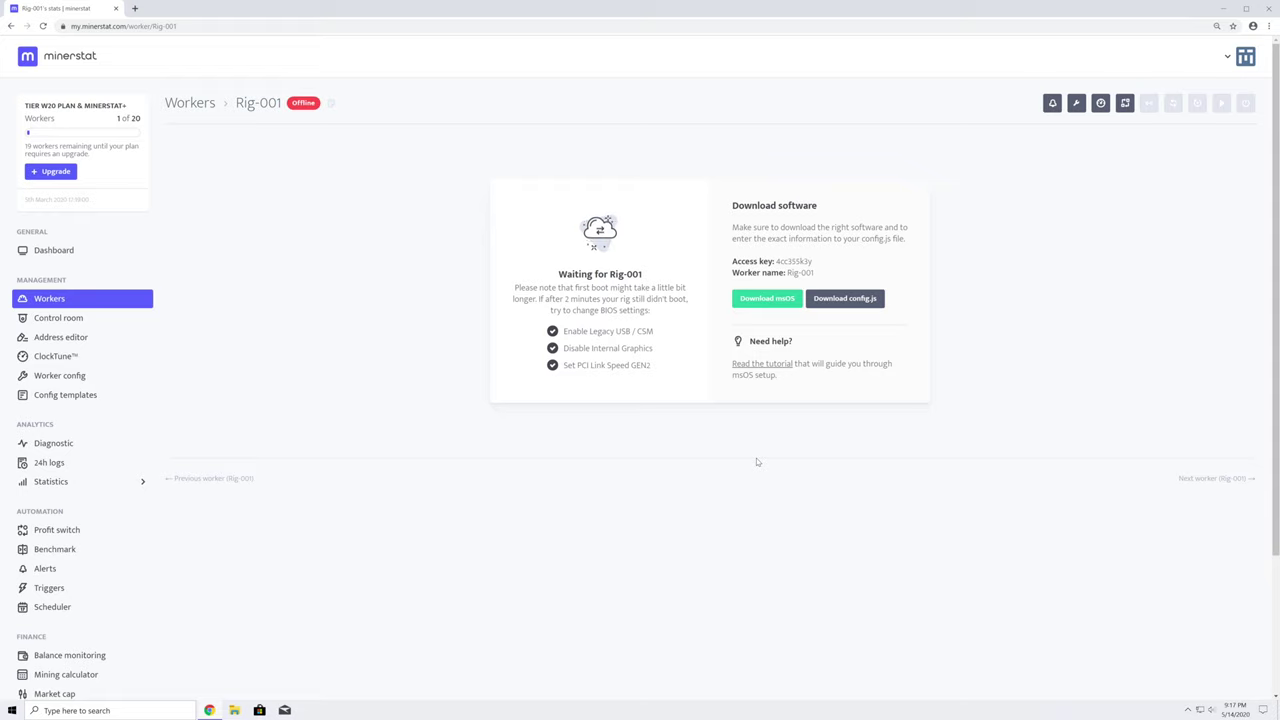
Download the msOS v1.3 image for Nvidia or AMD RX 500, VII as a direct download
left_click(754, 302)
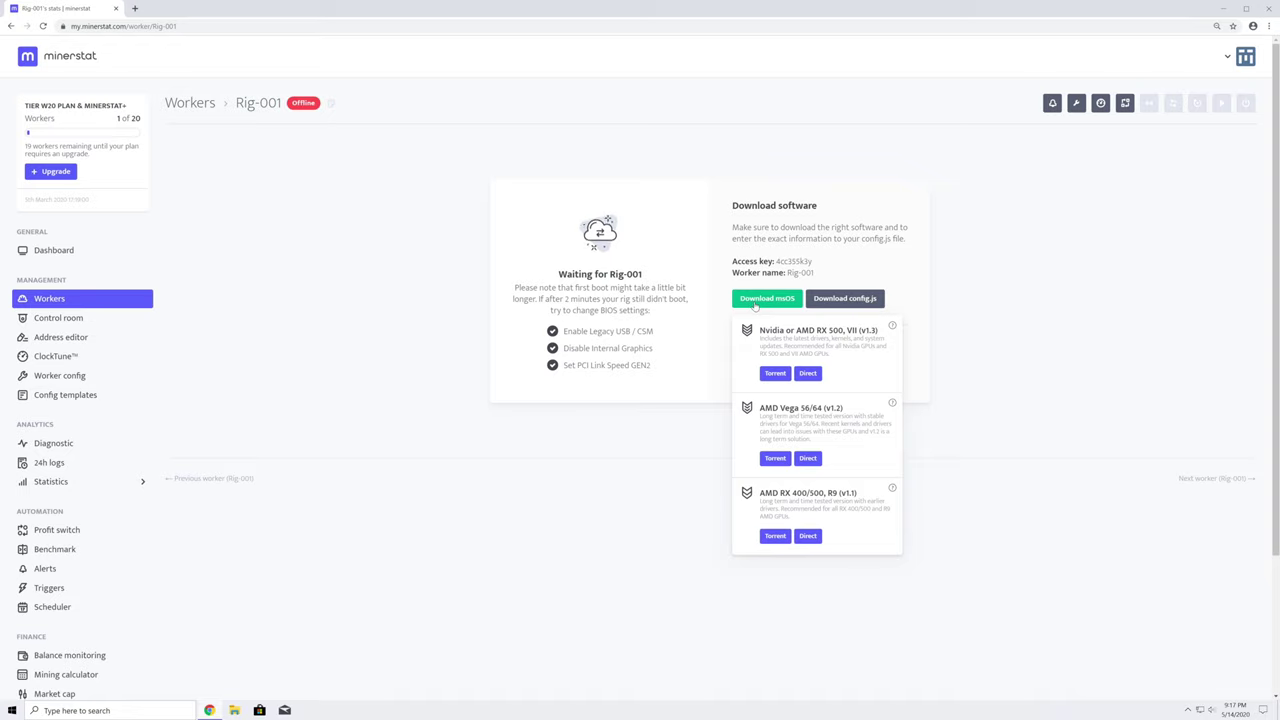
mouse_move(891, 328)
left_click(808, 373)
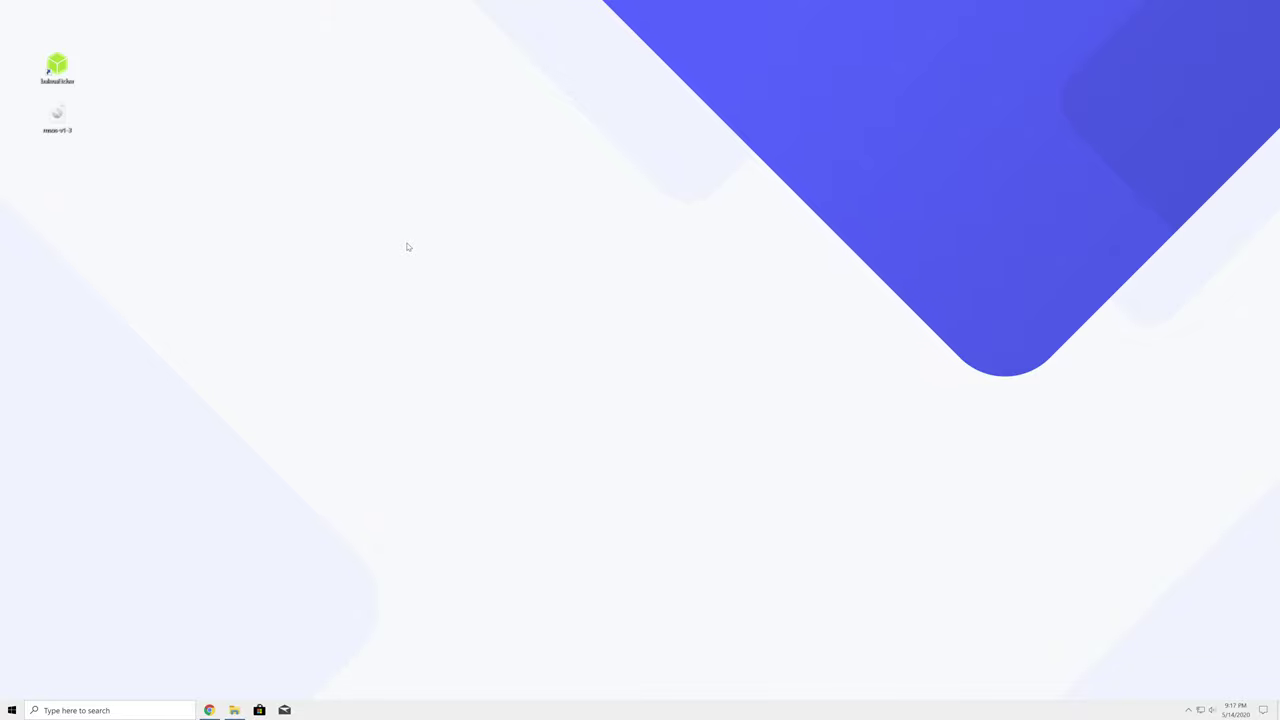
Launch balenaEtcher from the desktop, enable unsafe mode in its settings and return to the main view
double_click(57, 68)
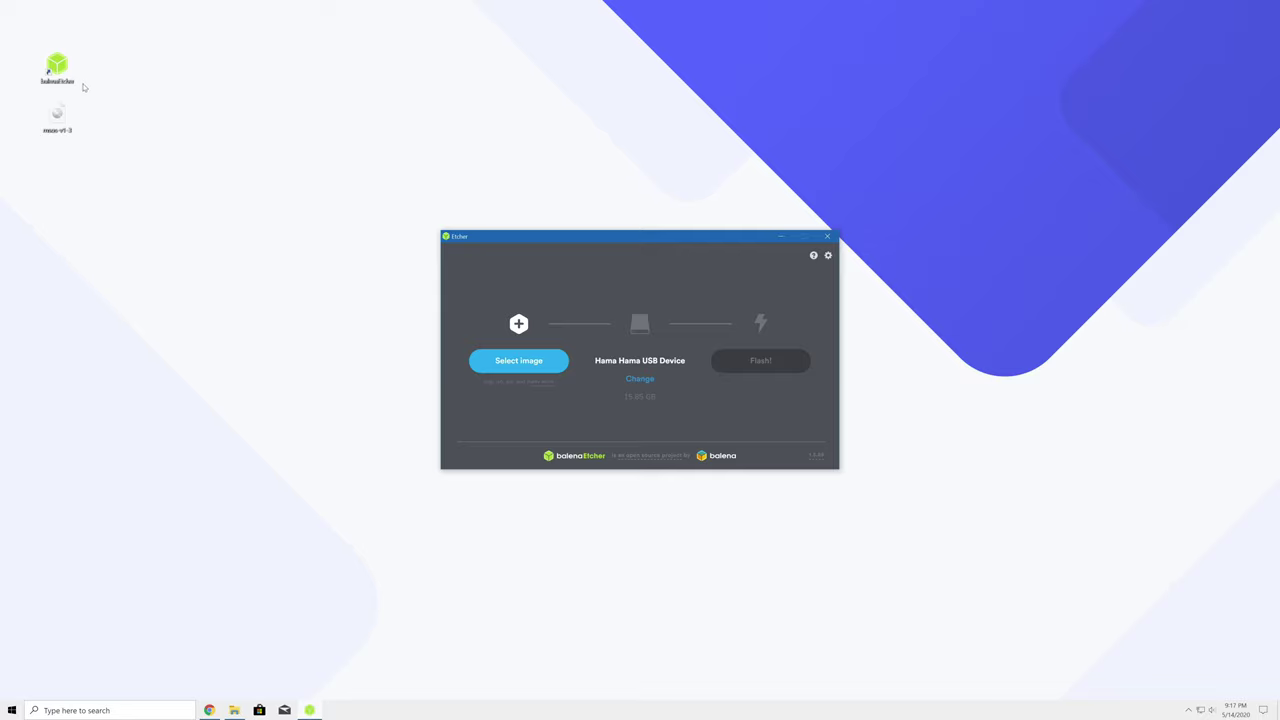
left_click(828, 256)
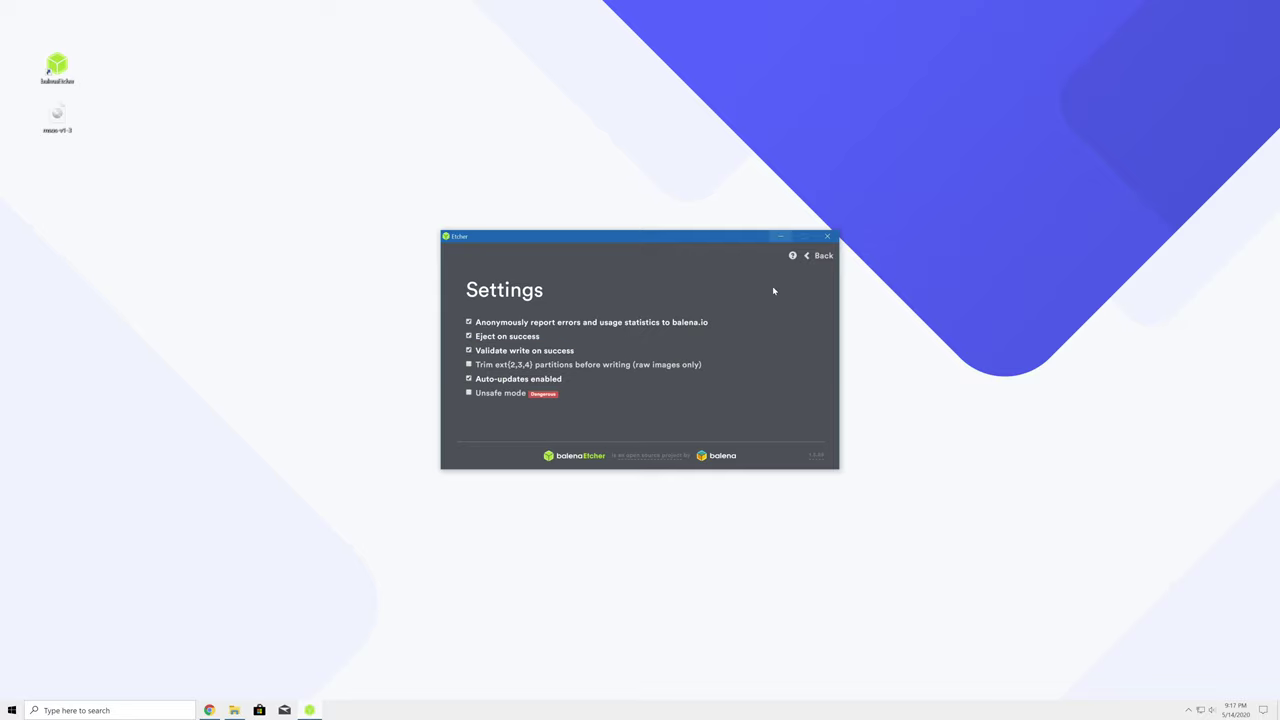
left_click(520, 393)
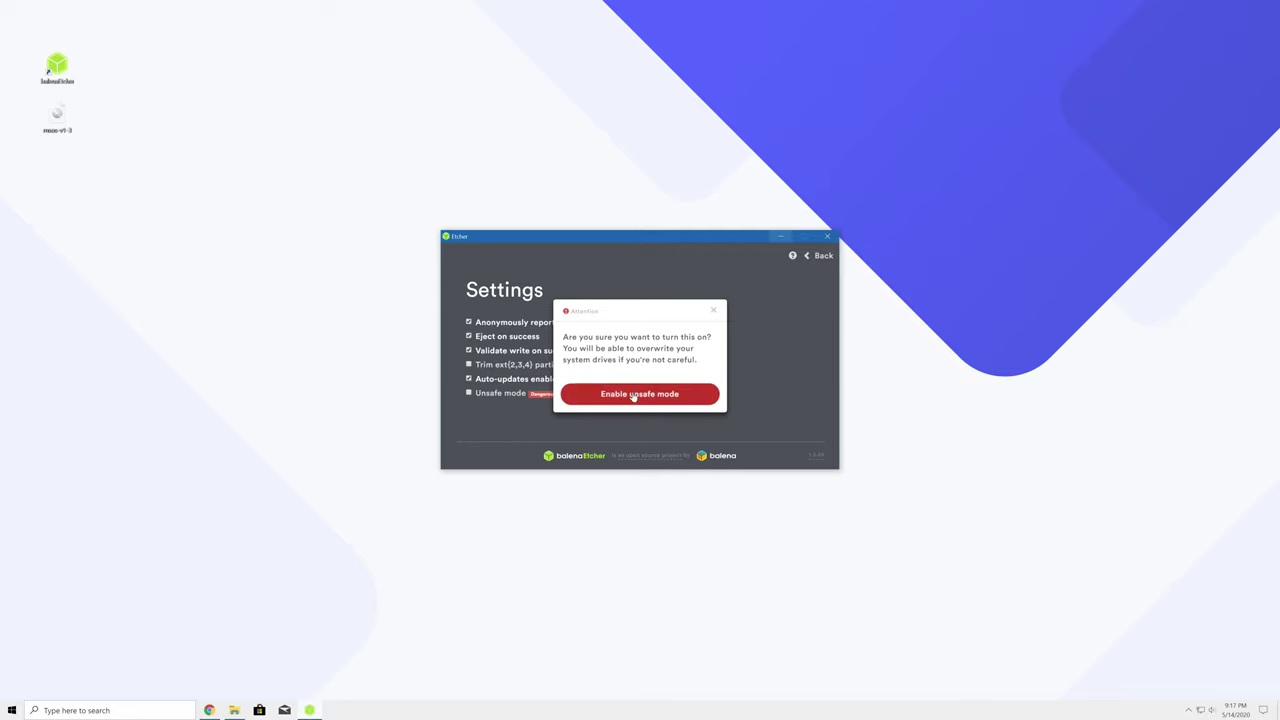
left_click(639, 394)
left_click(822, 257)
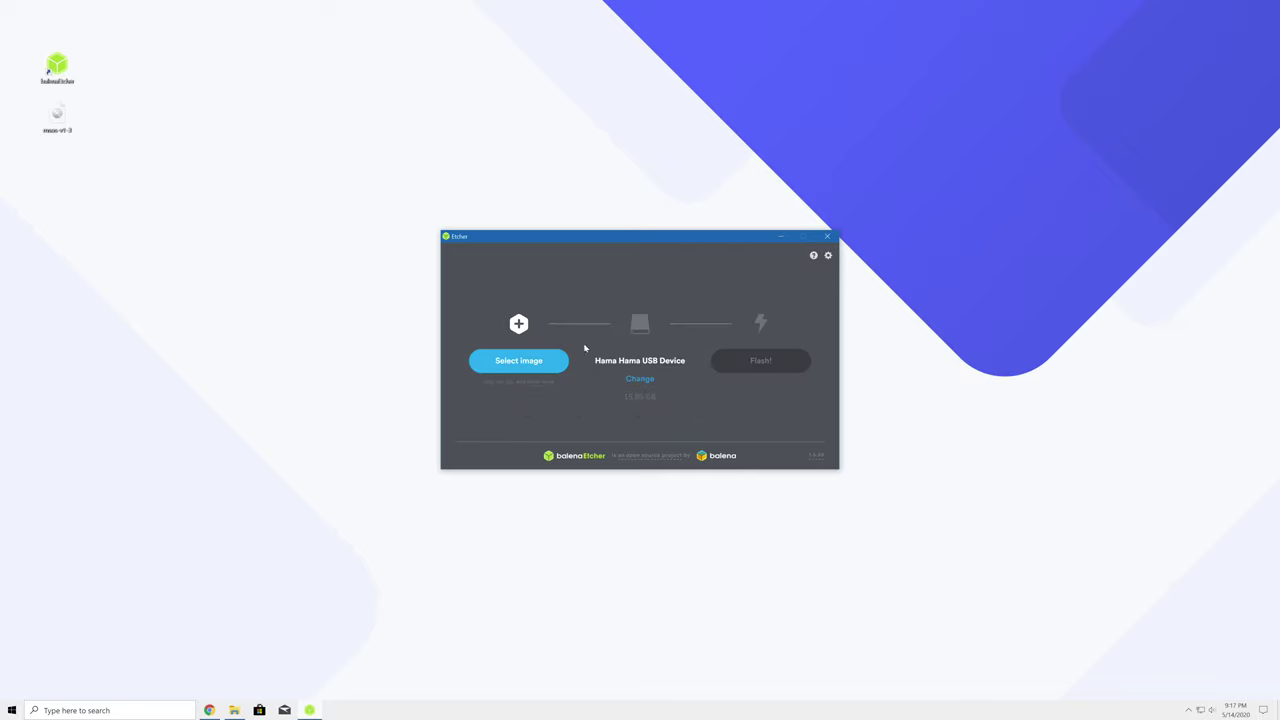
Select the msos-v1-3 disc image from the Desktop folder as the image to flash
left_click(514, 365)
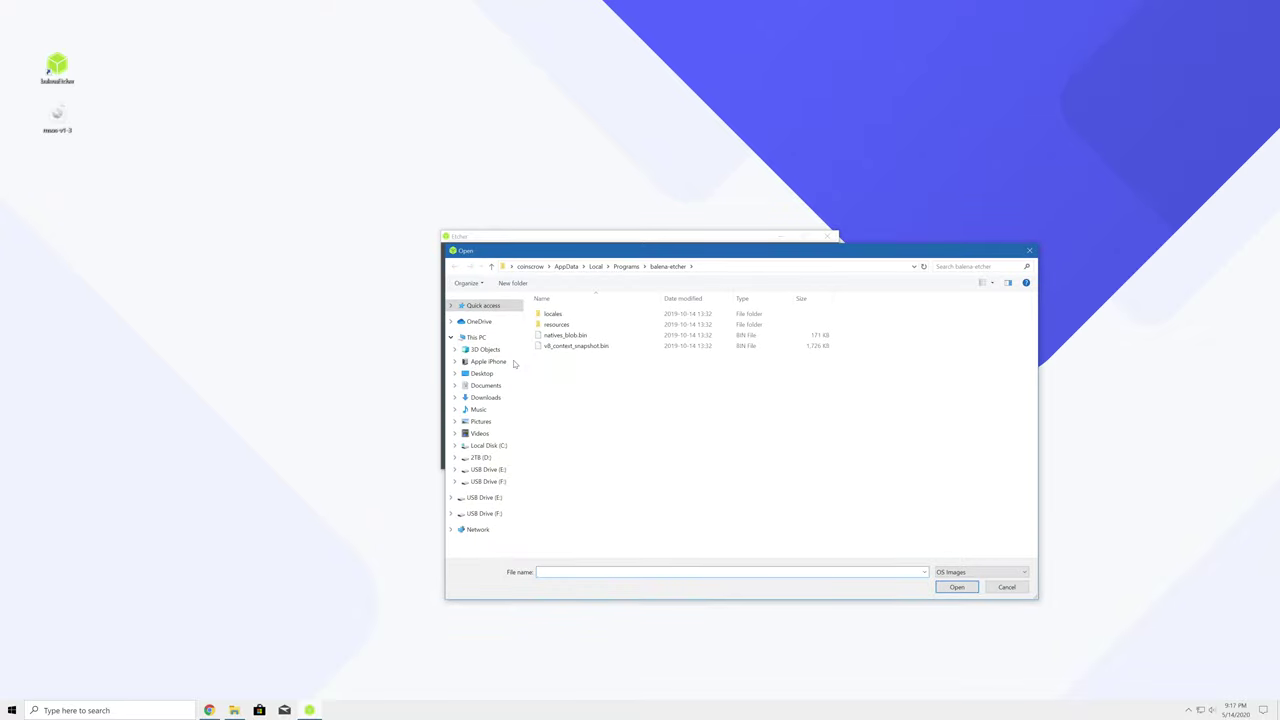
left_click(484, 373)
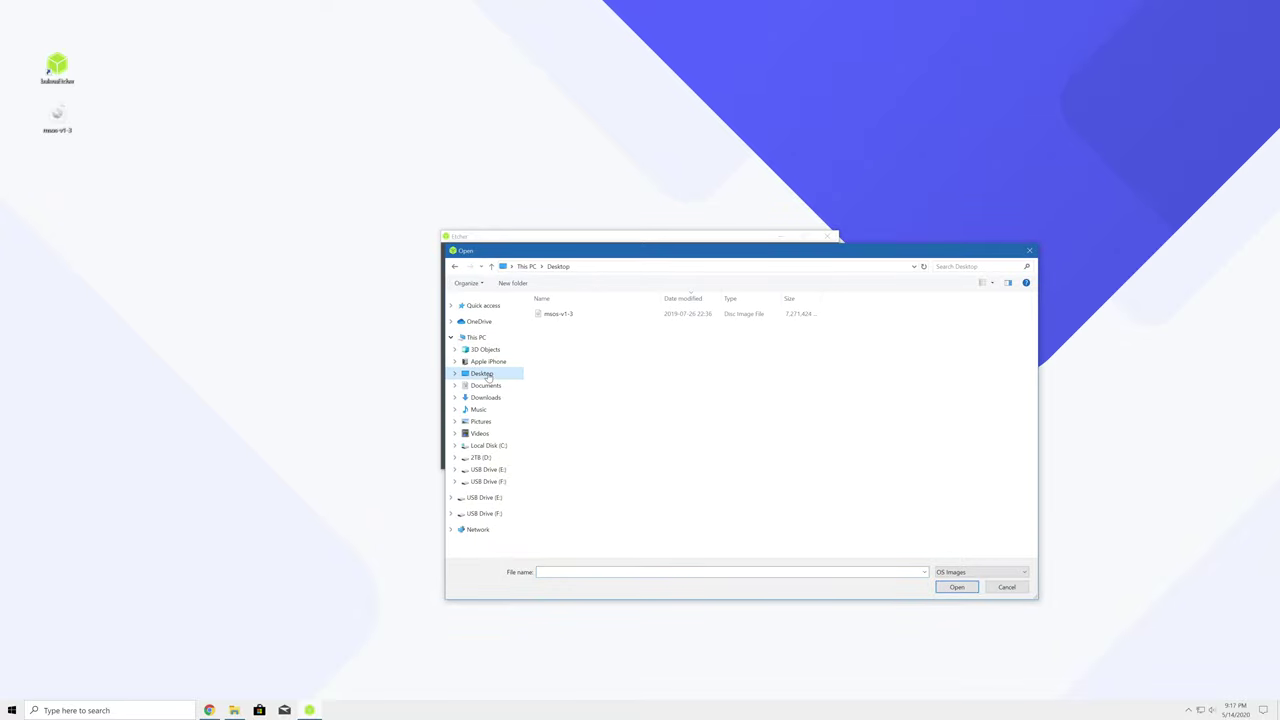
double_click(566, 314)
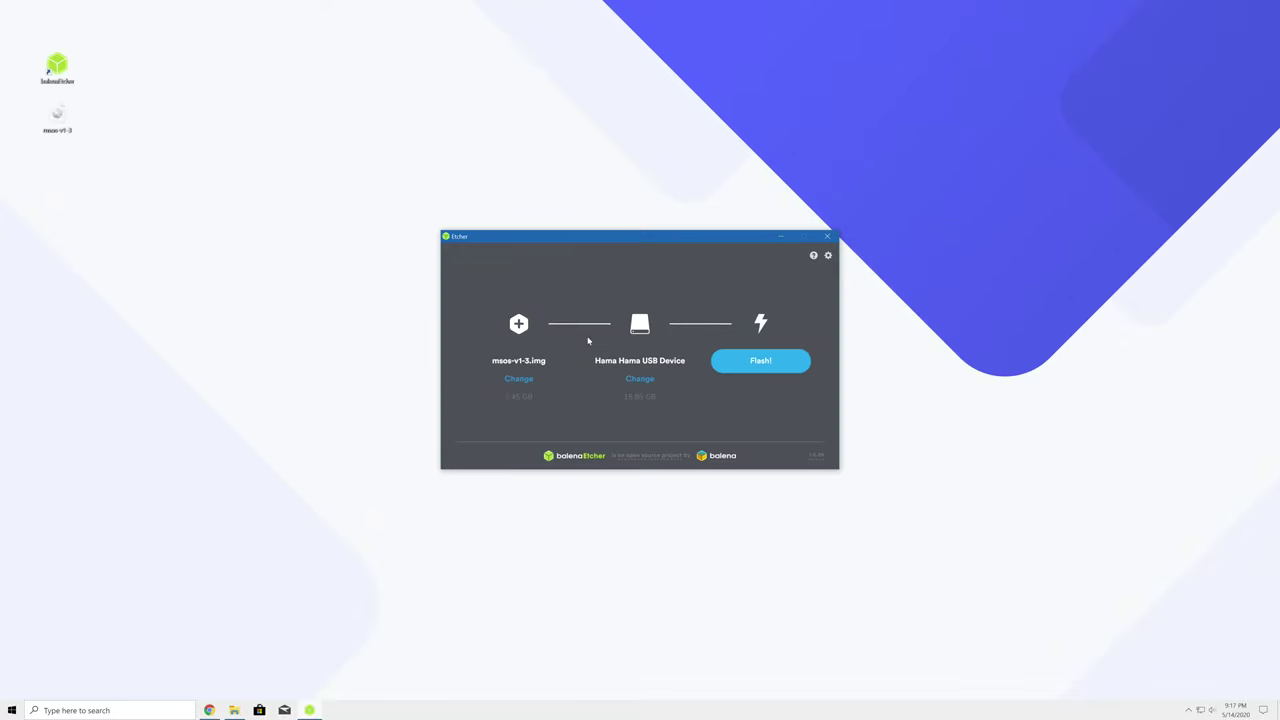
Confirm the Hama USB device as the target drive and flash the image onto it
left_click(636, 380)
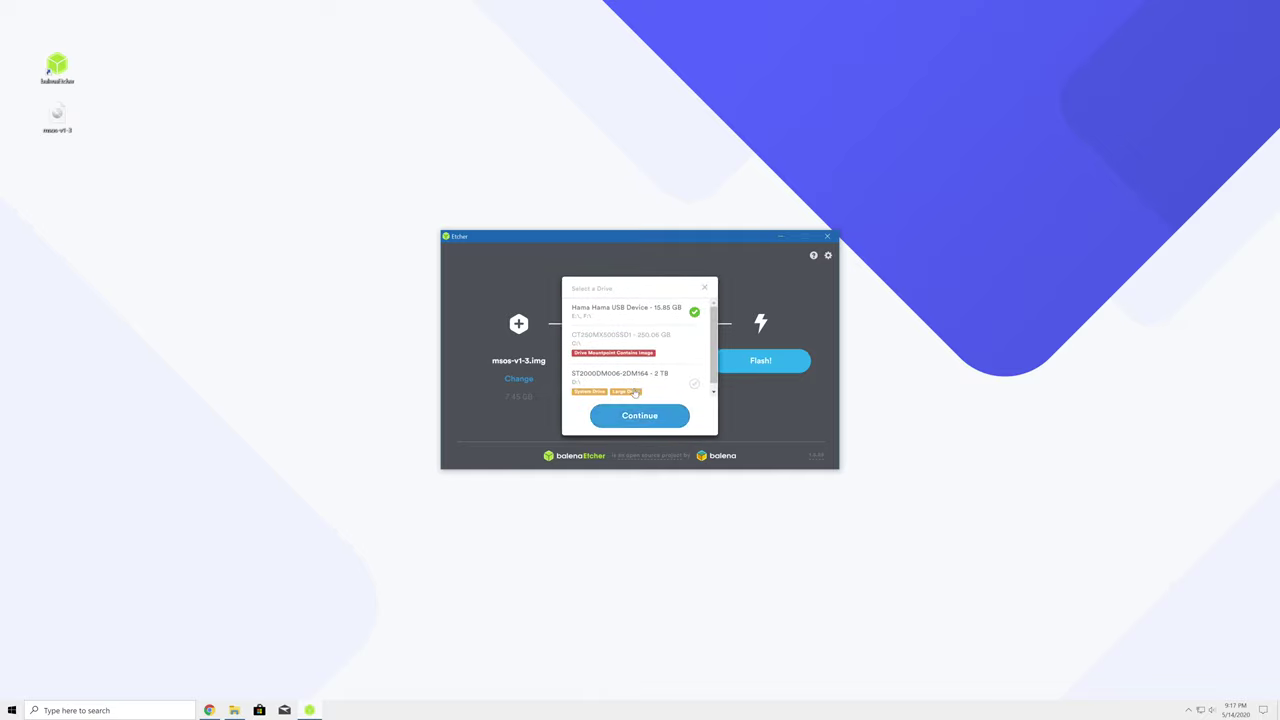
left_click(640, 416)
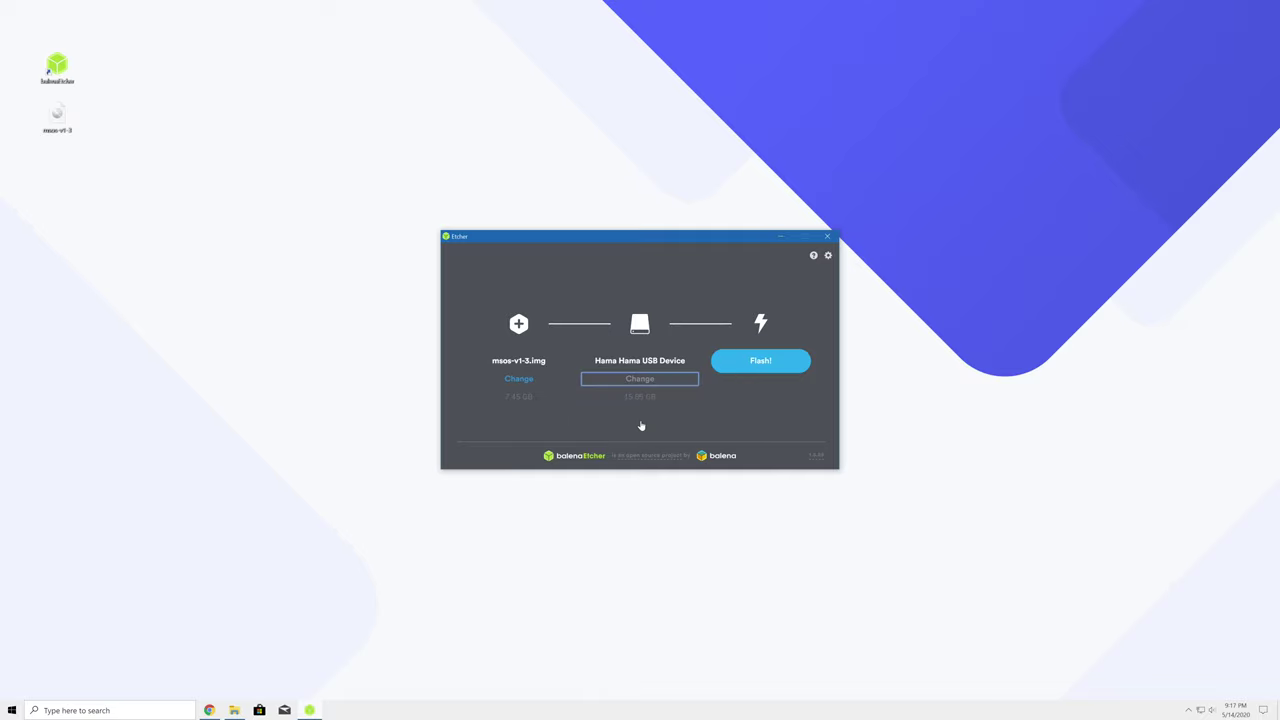
left_click(758, 362)
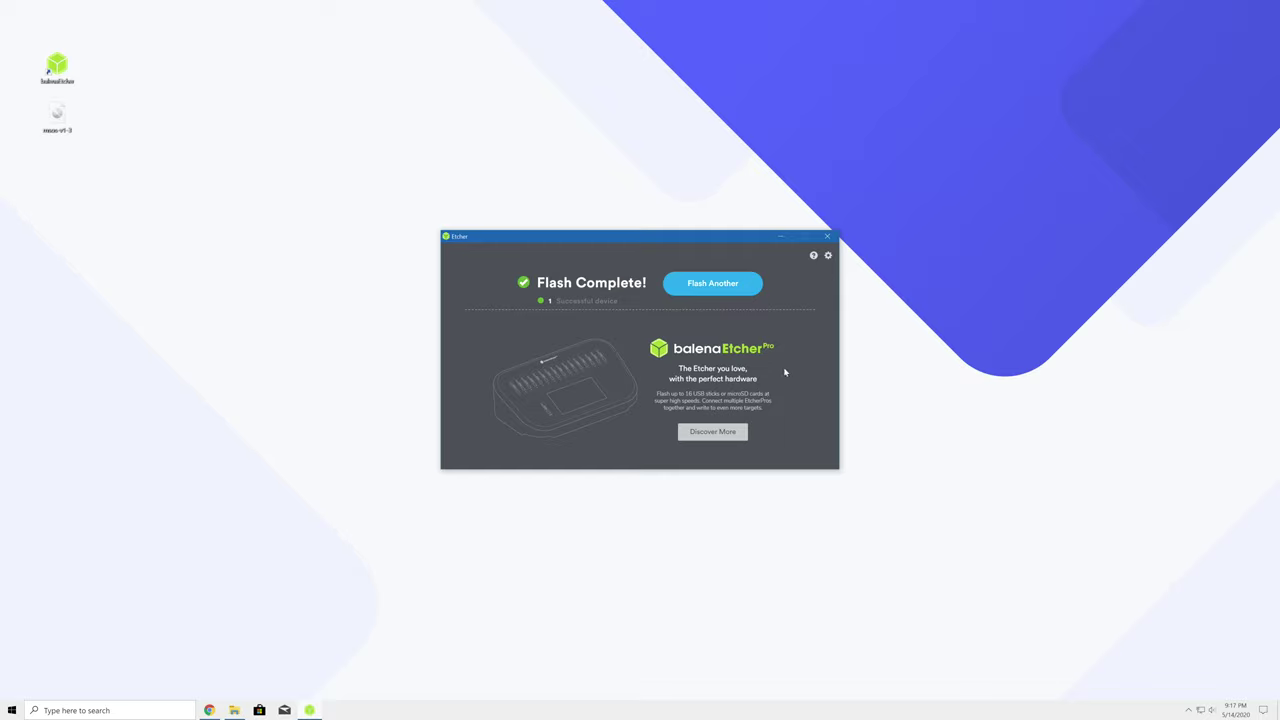
Close balenaEtcher and decline all the Windows requests to format the flashed USB drive's partitions
left_click(828, 236)
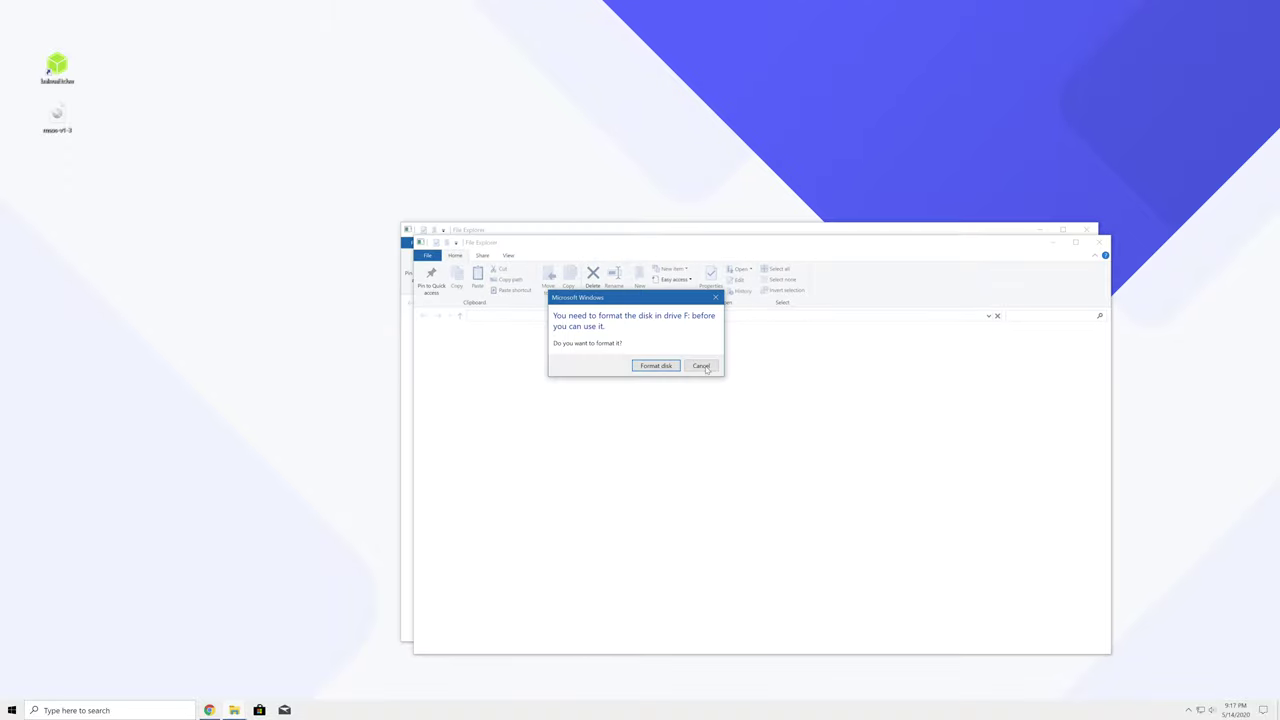
left_click(704, 368)
left_click(740, 372)
left_click(704, 368)
left_click(744, 372)
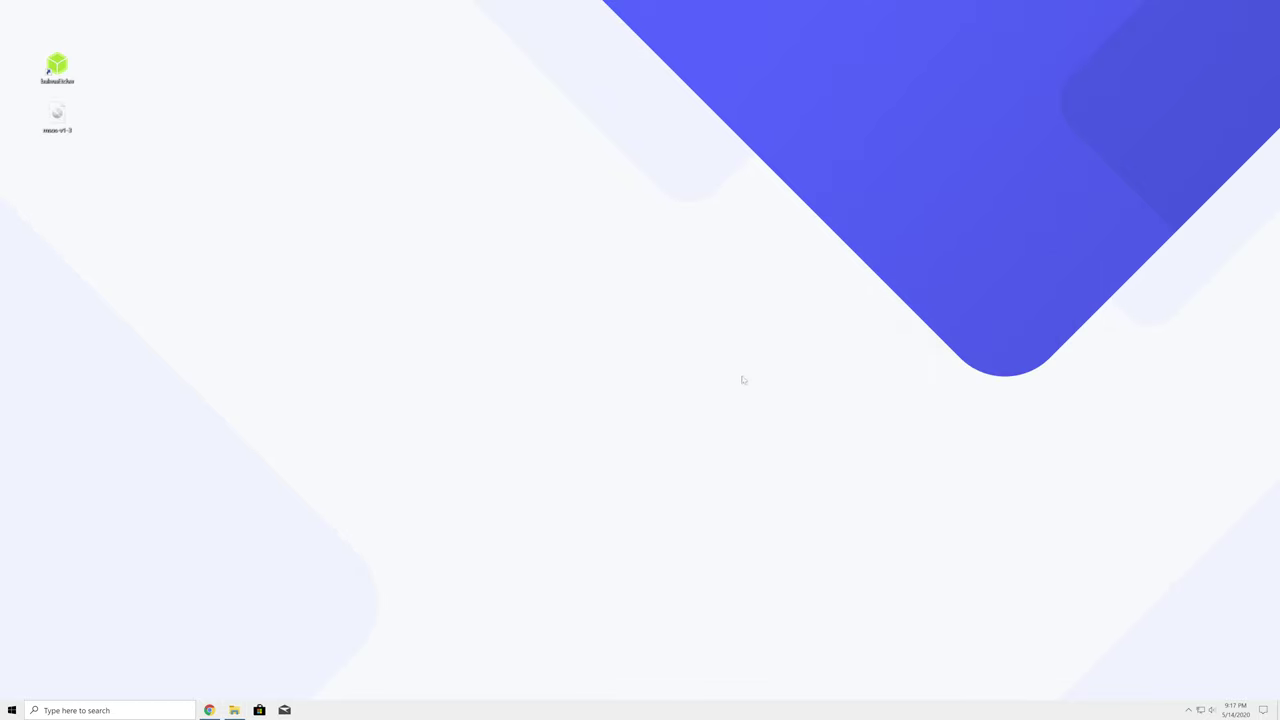
Switch to Chrome and download Rig-001's config.js, choosing to keep the file
left_click(209, 710)
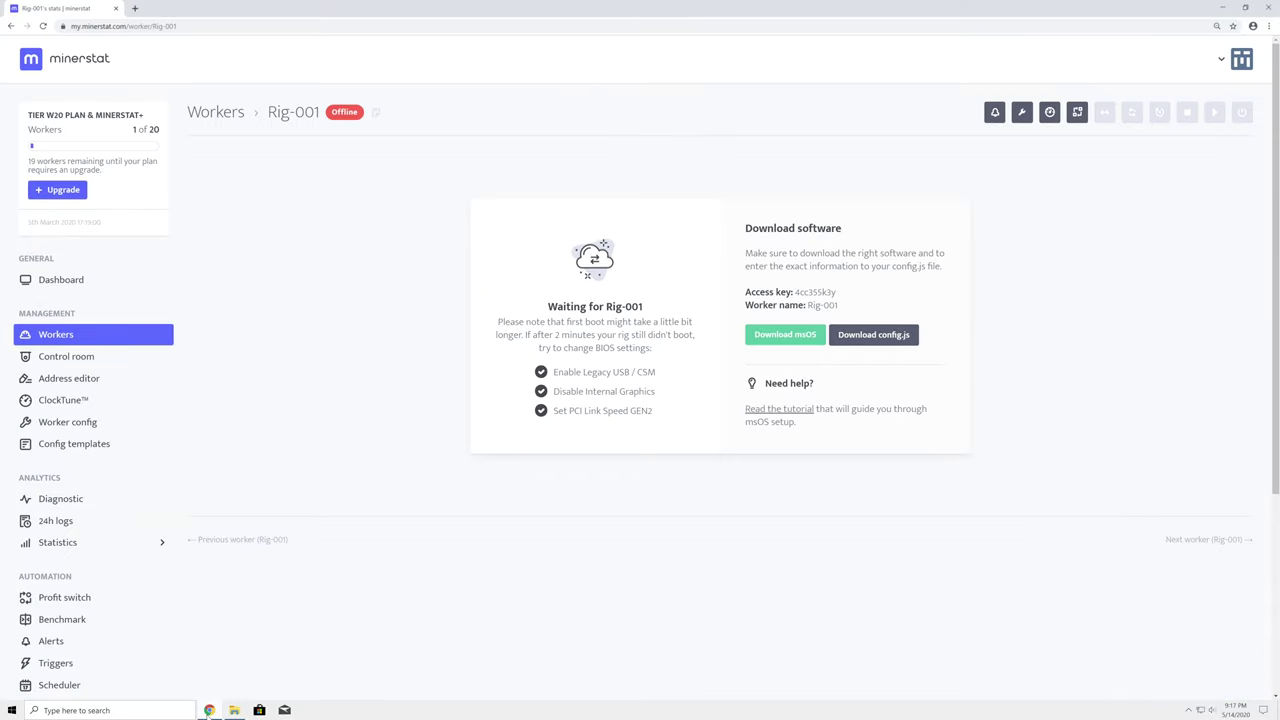
left_click(876, 340)
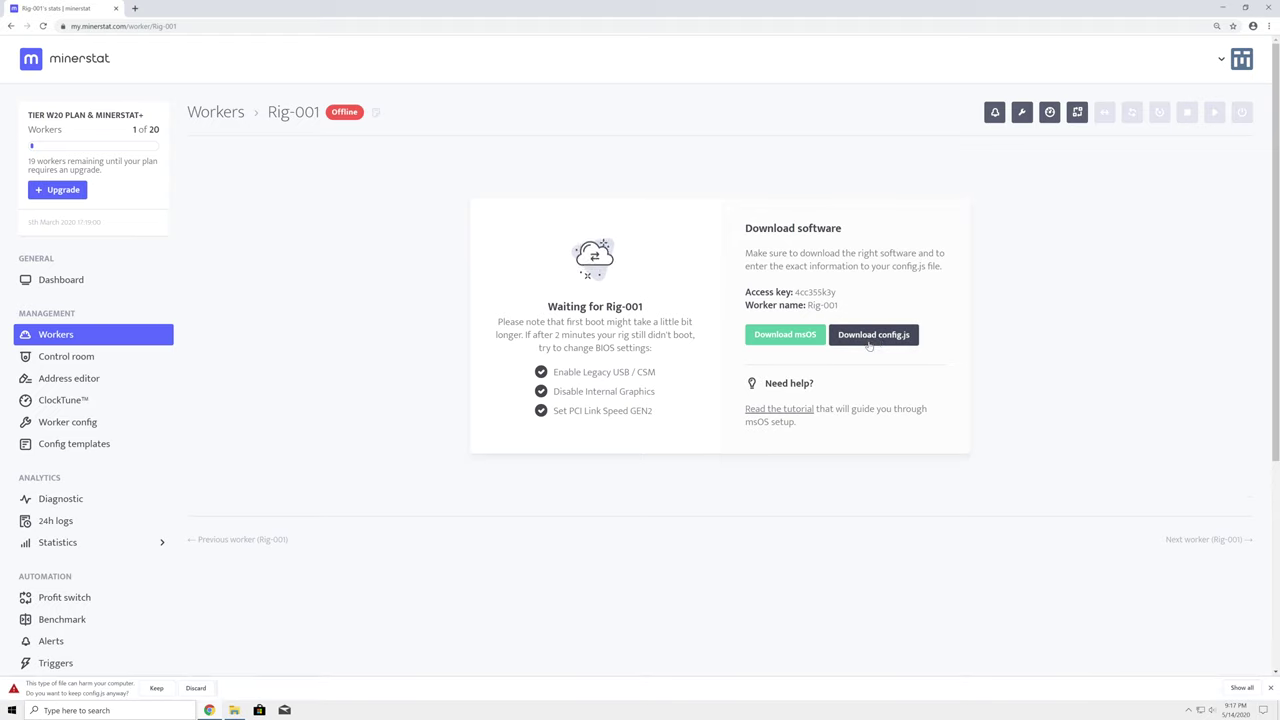
left_click(157, 688)
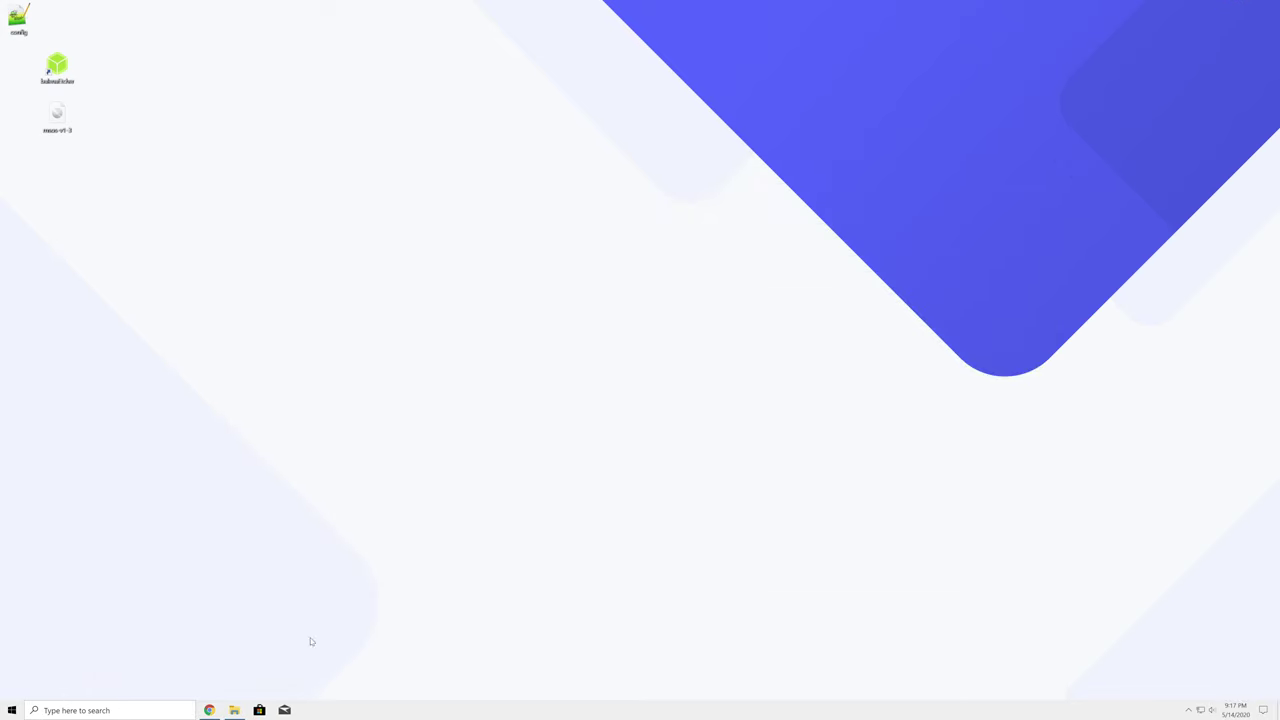
In File Explorer, copy the desktop config file onto the MSOS (Z:) drive, replacing the existing one, and switch back to Chrome
left_click(234, 710)
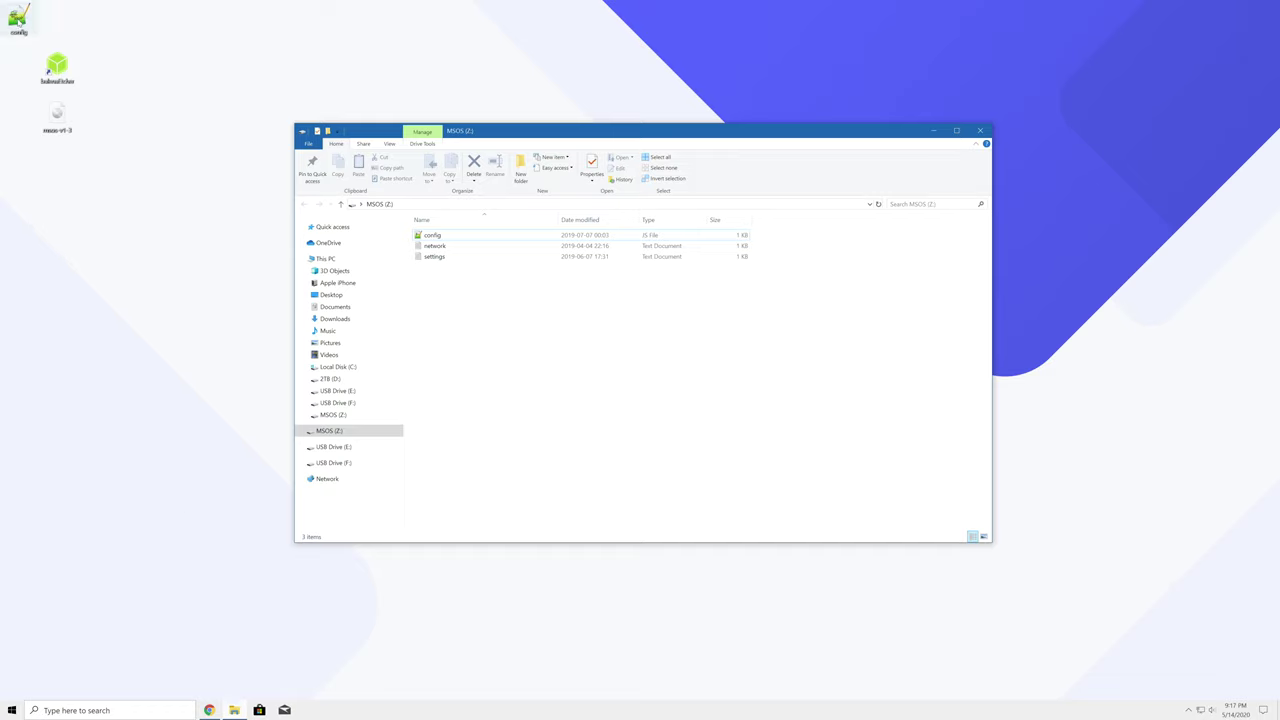
left_click_drag(30, 20, 506, 349)
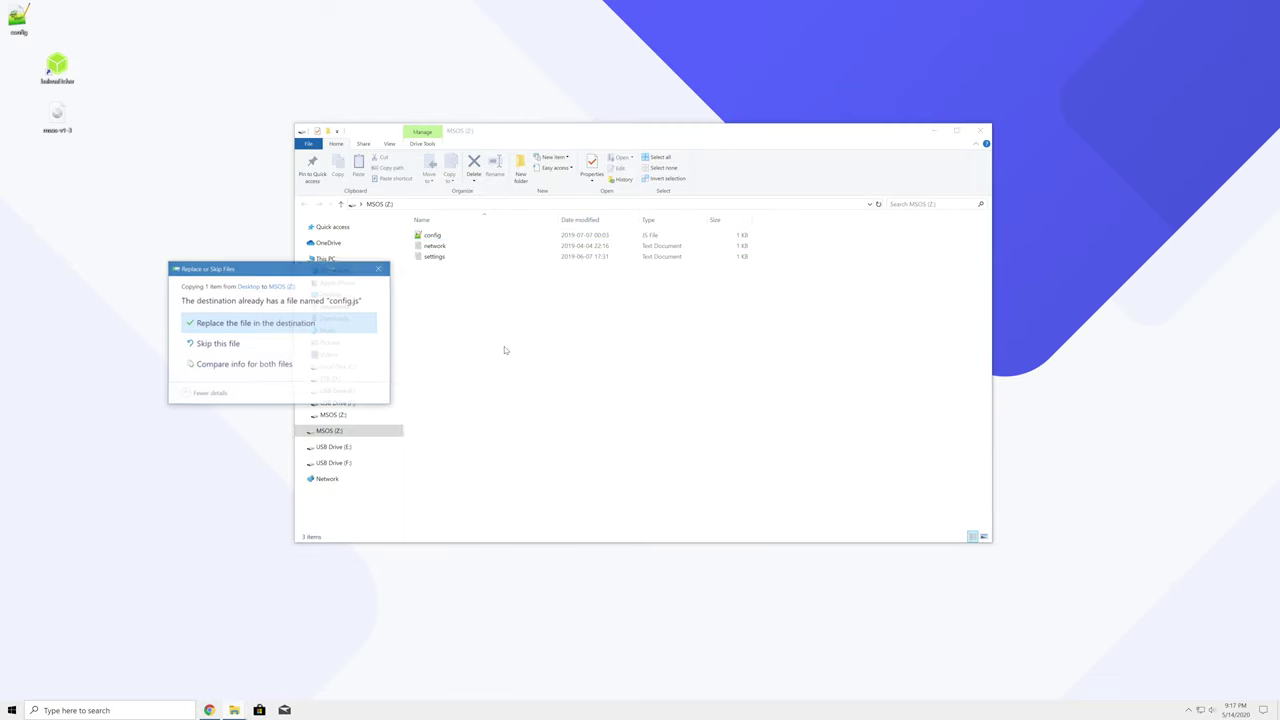
left_click(265, 325)
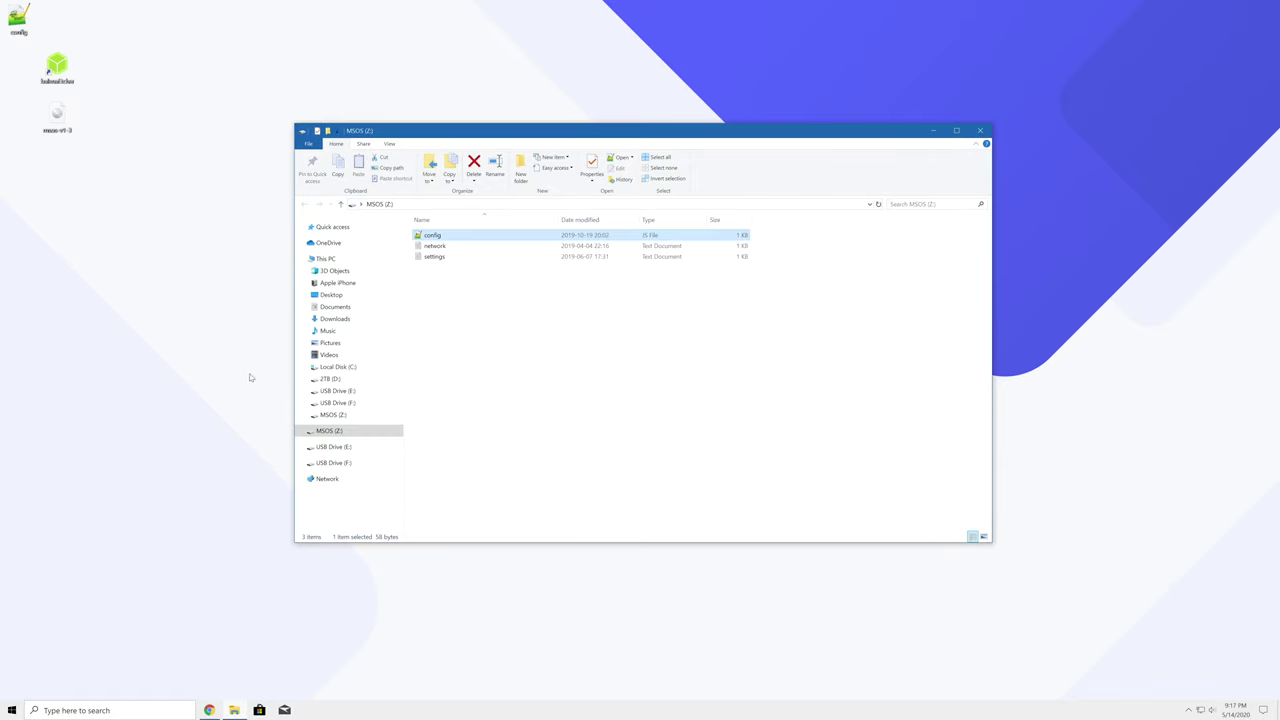
left_click(209, 710)
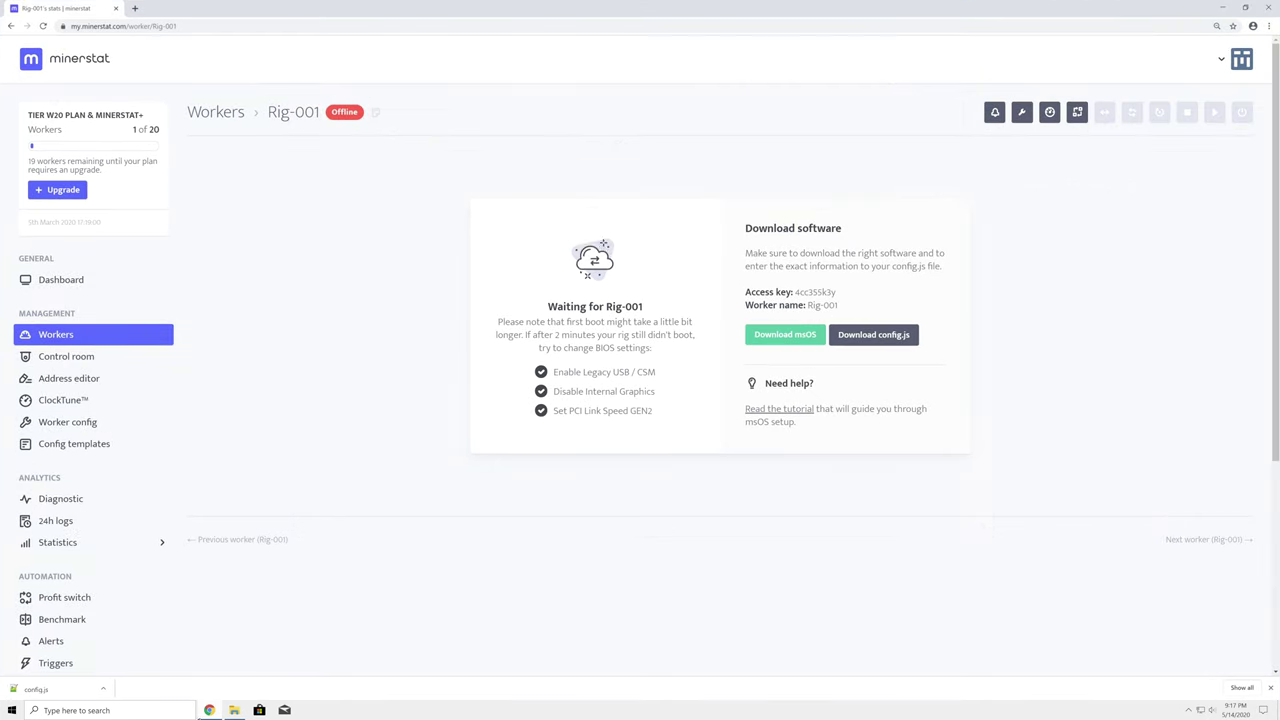